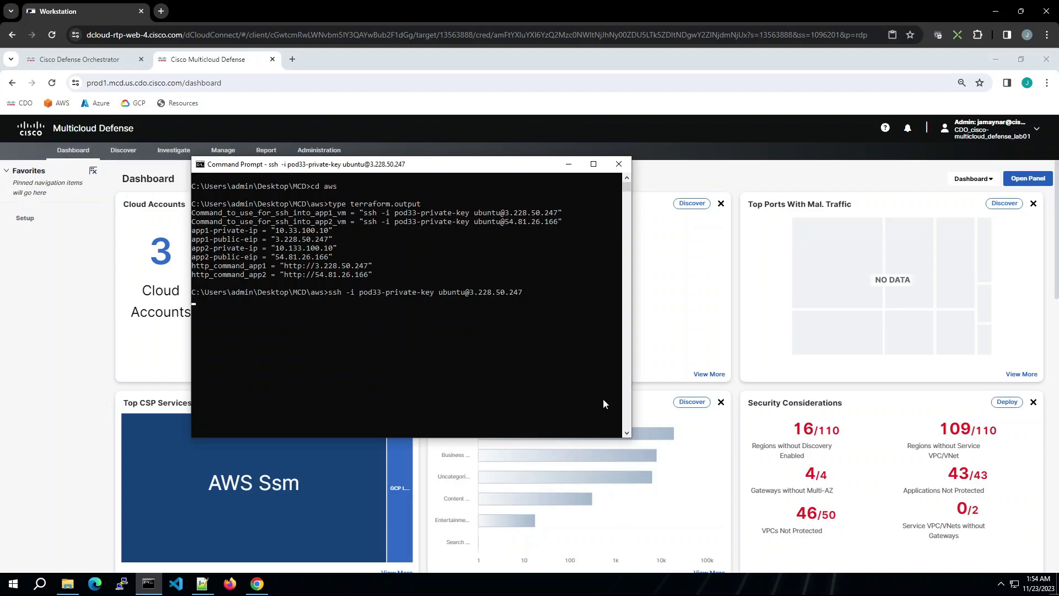
- Accept the host's key fingerprint to complete the SSH connection to the app1 VM and clear the terminal
type("yes")
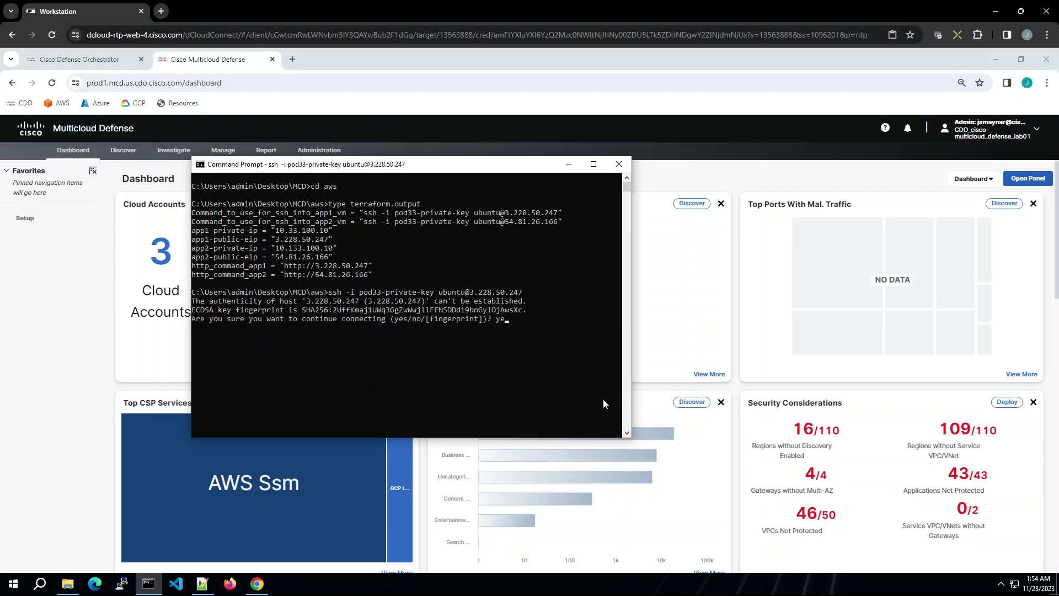
key("Return")
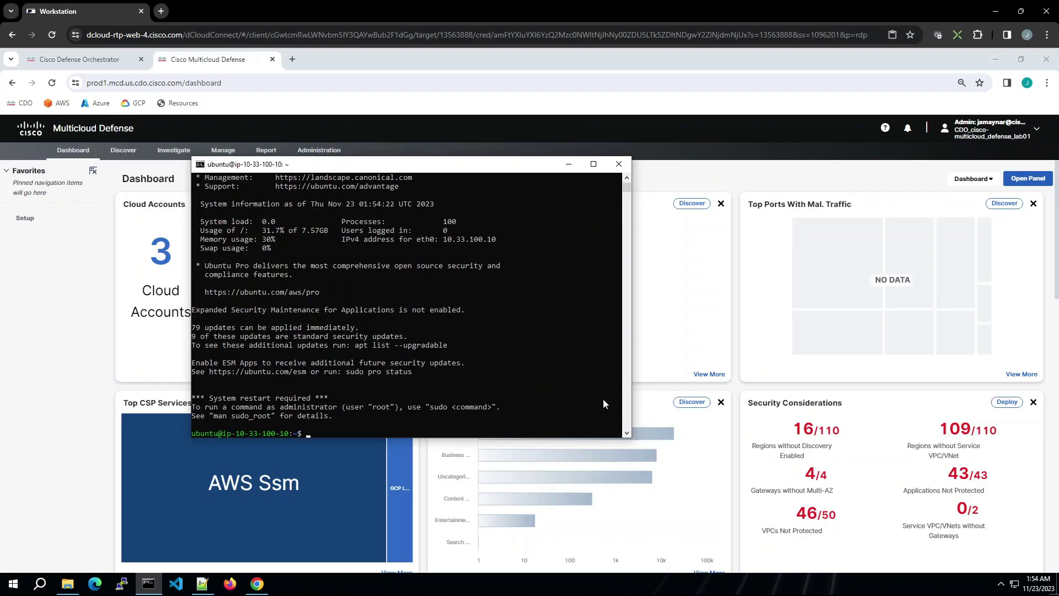
type("clear")
key("Return")
- Request the web page of the app2 VM at 10.133.100.10 with curl
type("curl")
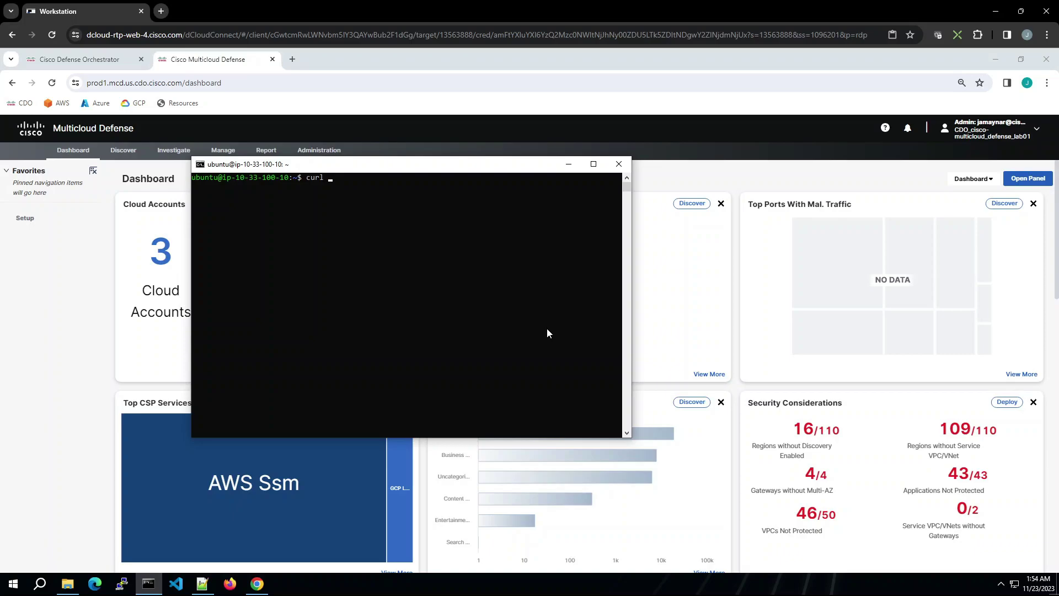
type(" 10.133.100.10")
key("Return")
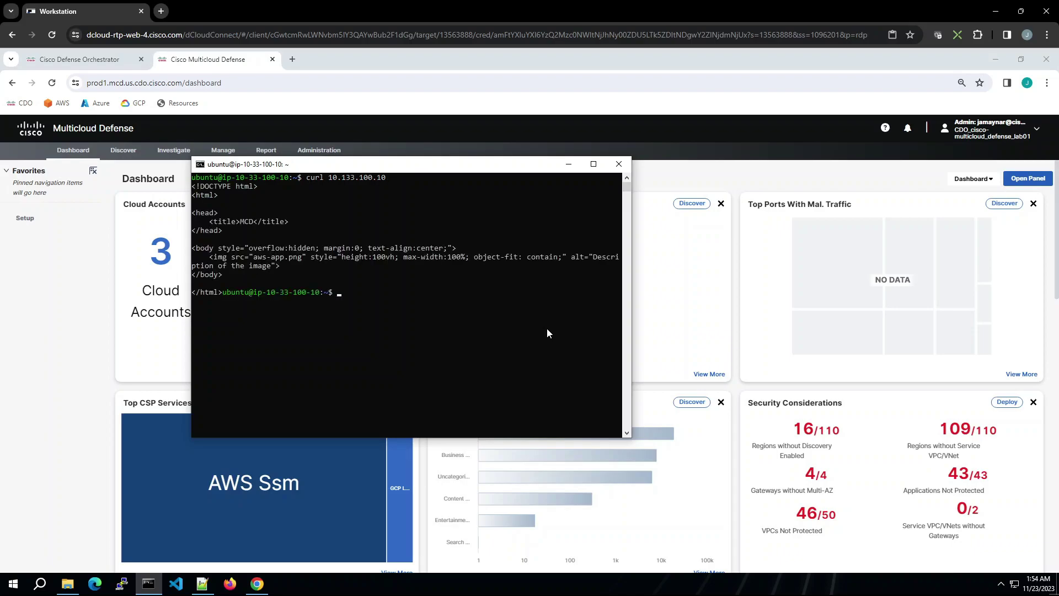
- Try to ping the app2 VM at 10.133.100.10 and stop the ping after a few packets
type("ping 10.133.")
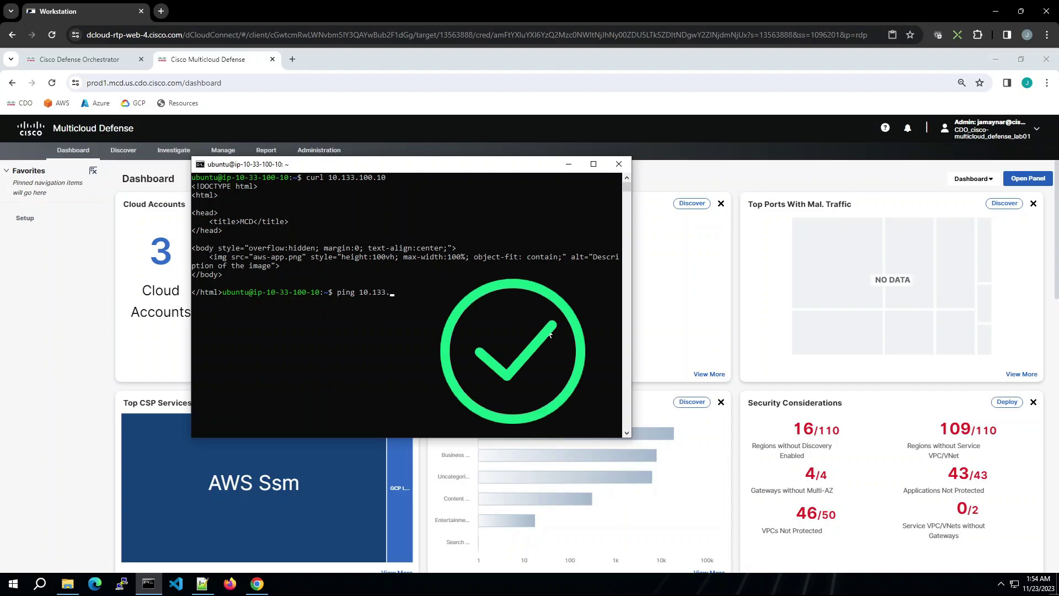
type("100.10")
key("Return")
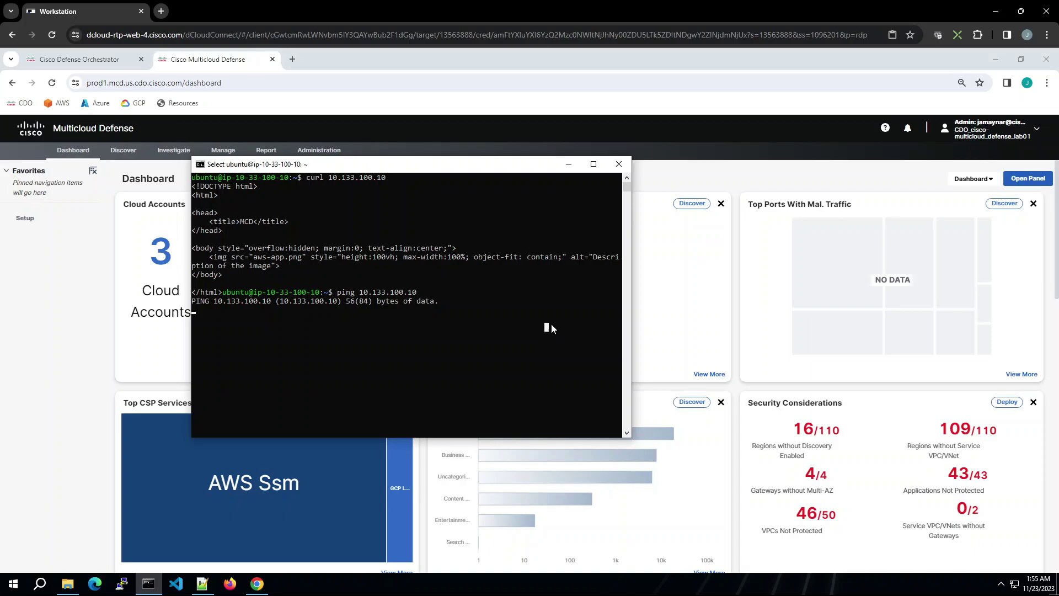
key("ctrl+x")
key("ctrl+c")
left_click(556, 313)
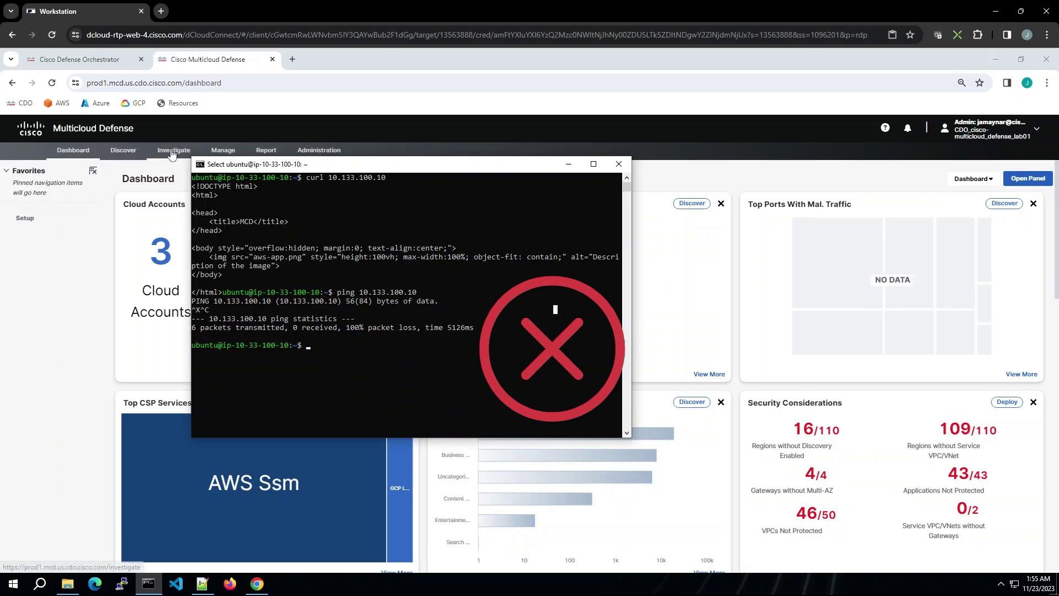
- Show all flow analytics events, filtered by the cisco-multicloud-defense-aws01 account and the pod33 gateway, for all traffic
left_click(172, 155)
left_click(190, 202)
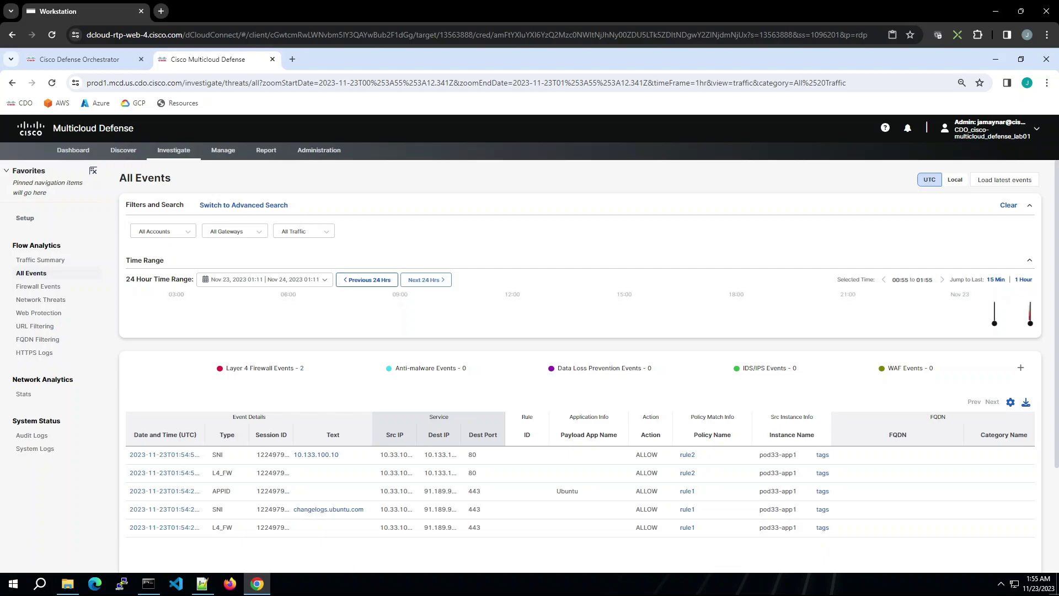
left_click(188, 234)
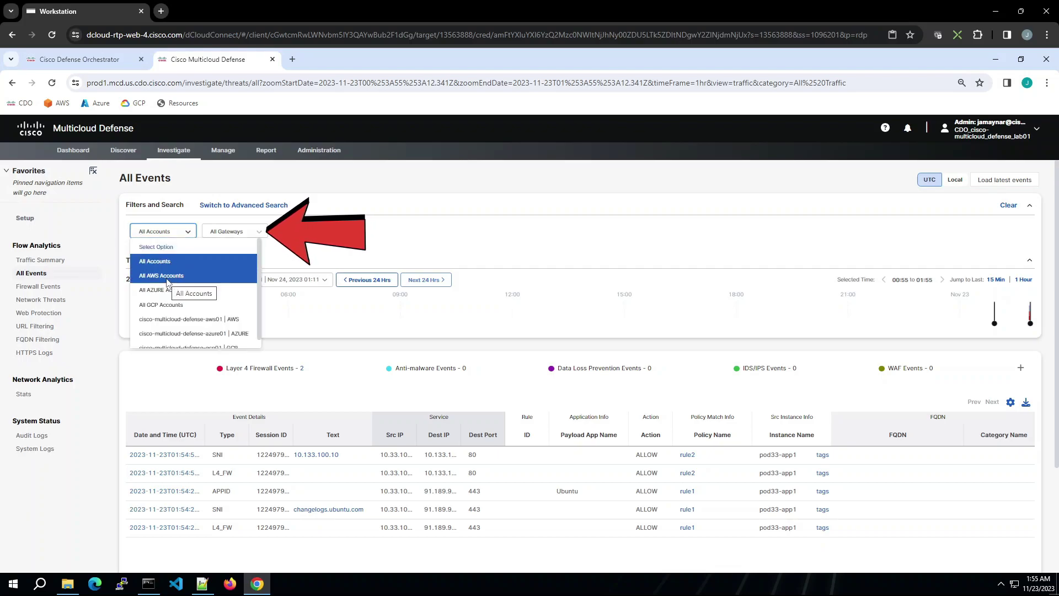
left_click(178, 320)
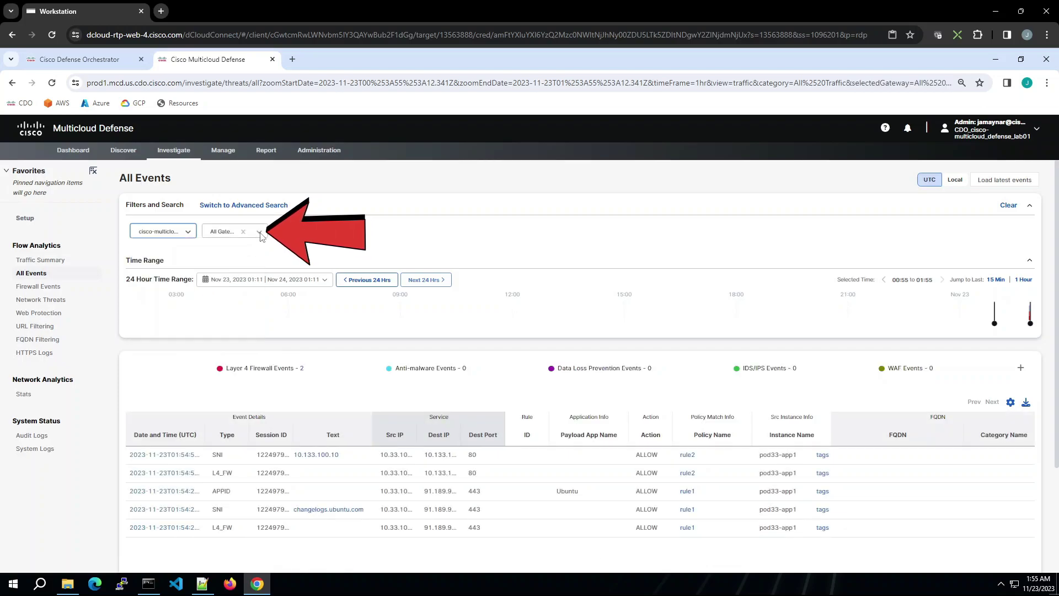
left_click(260, 233)
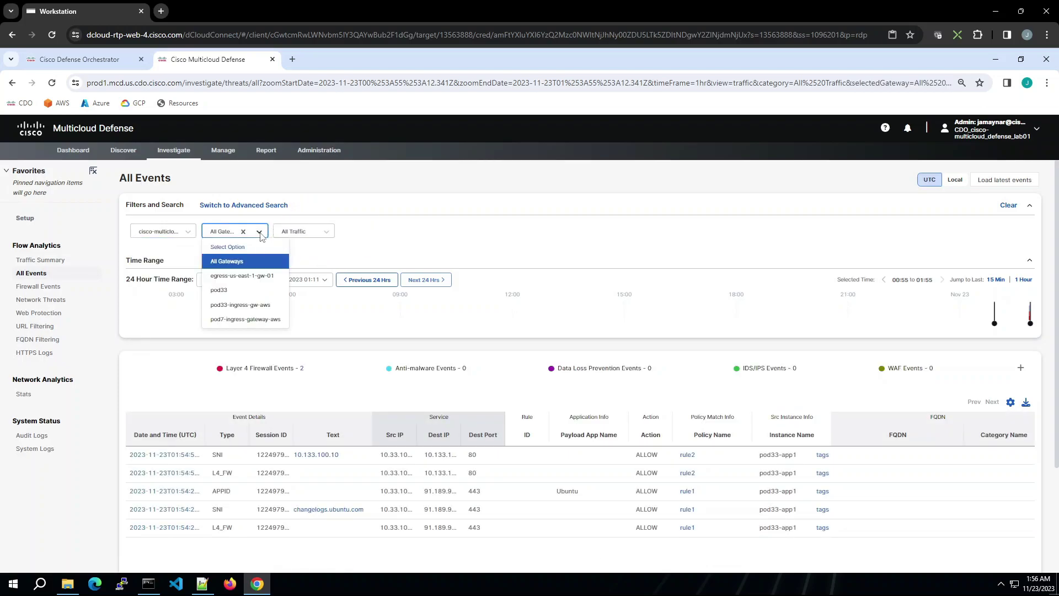
left_click(231, 296)
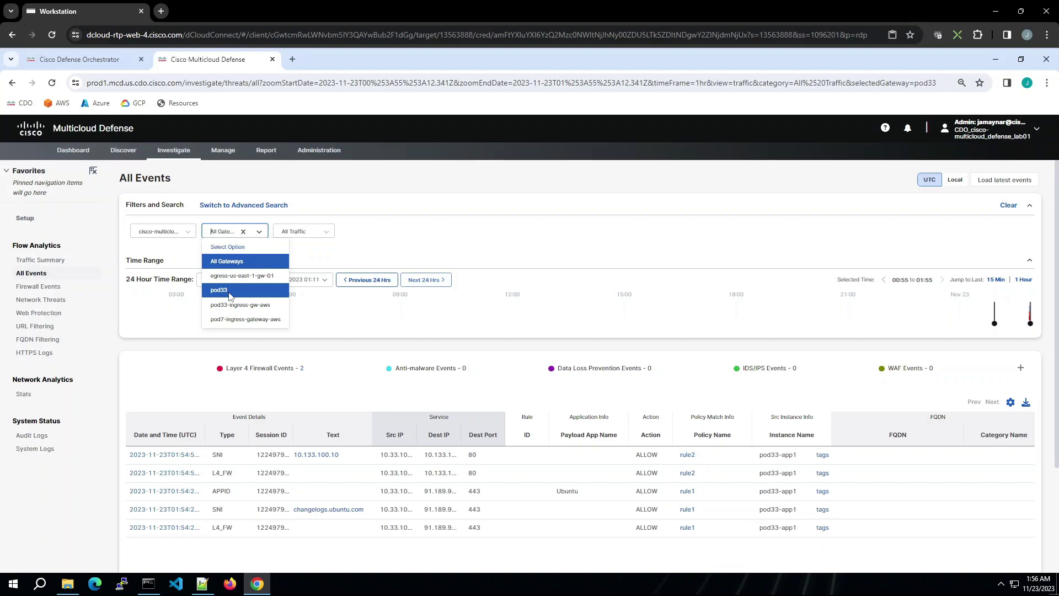
left_click(230, 295)
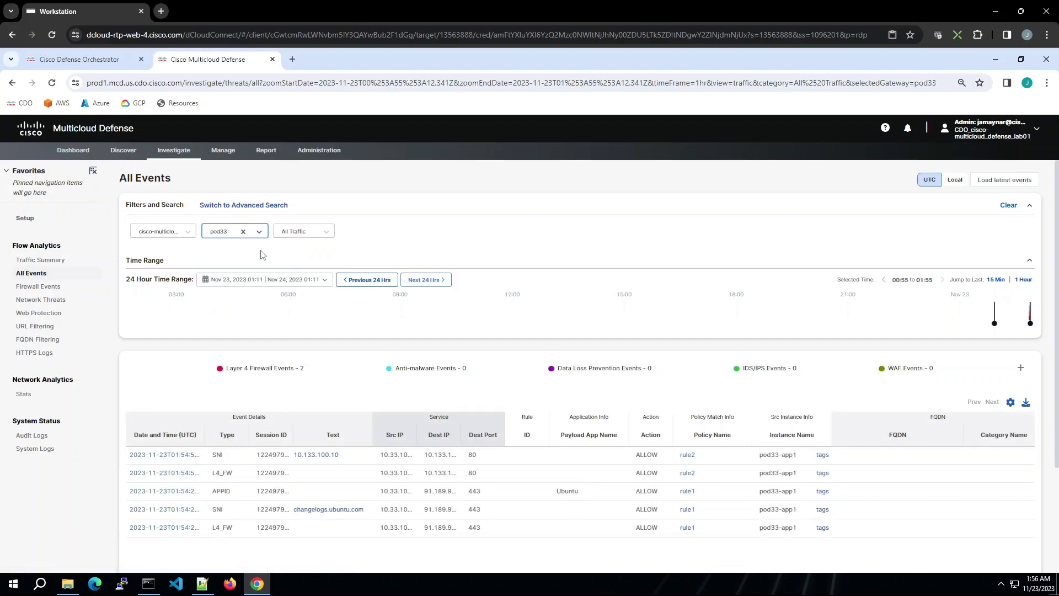
left_click(325, 231)
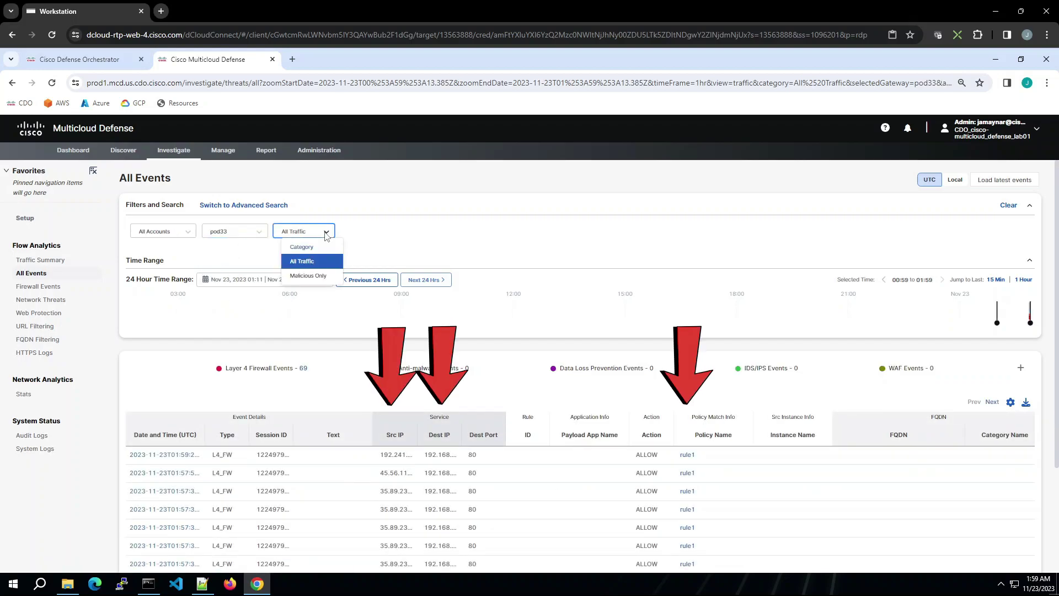
left_click(325, 233)
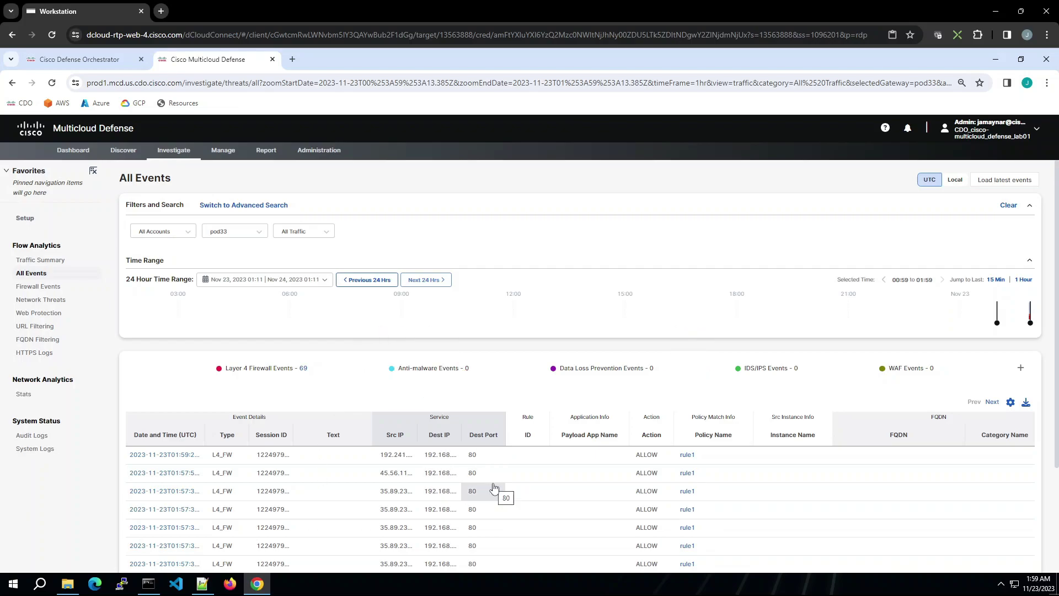
- Switch back to the SSH terminal and request google.com with curl
key("alt+Tab")
left_click(472, 373)
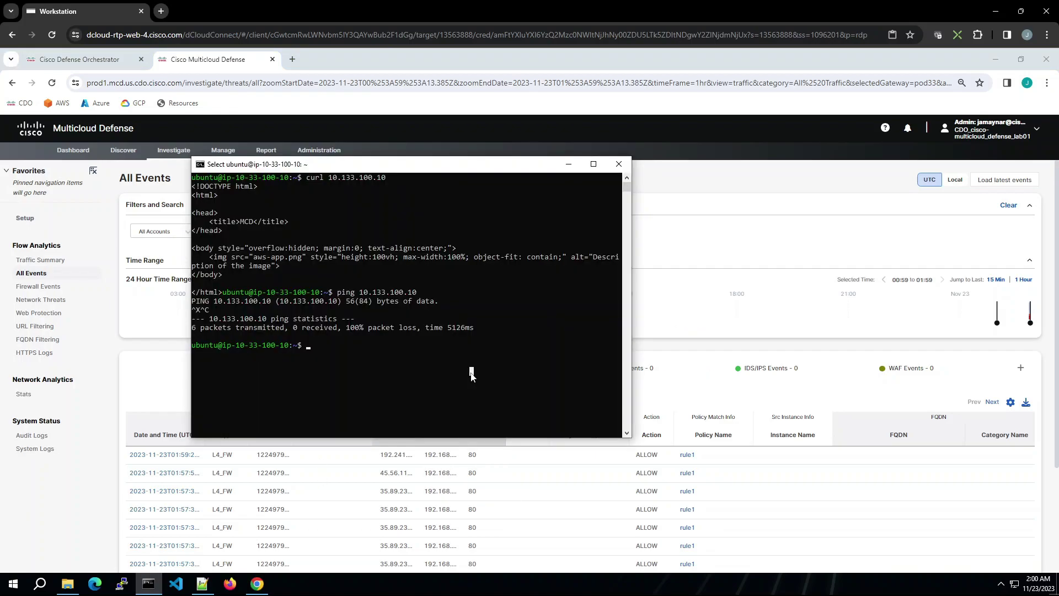
key("Escape")
type("curl google.com")
key("Return")
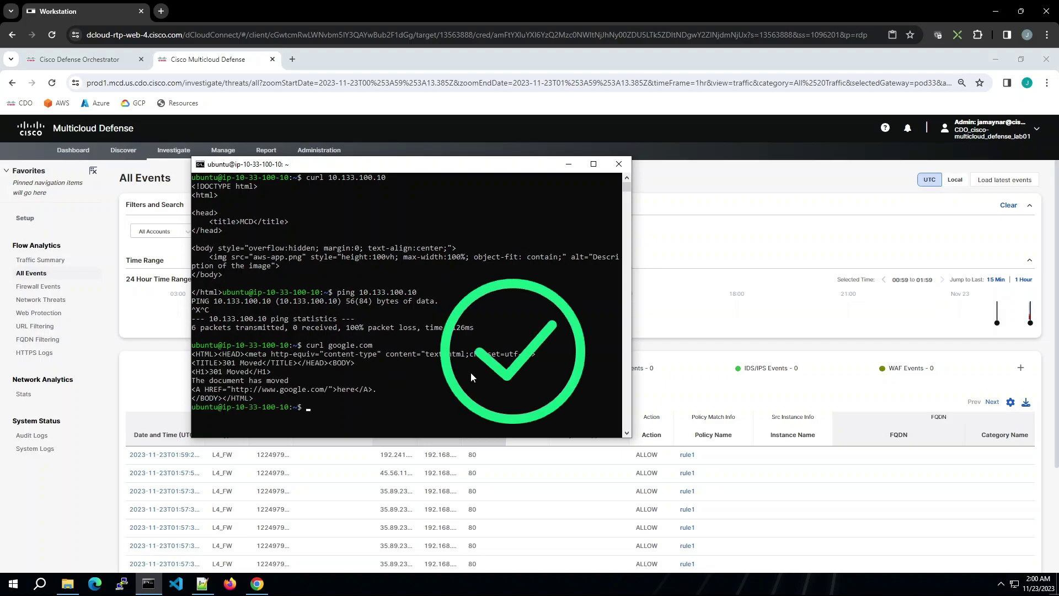
- Try to ping google.com from the app1 VM and stop the ping after a few packets
type("ping google.com")
key("Return")
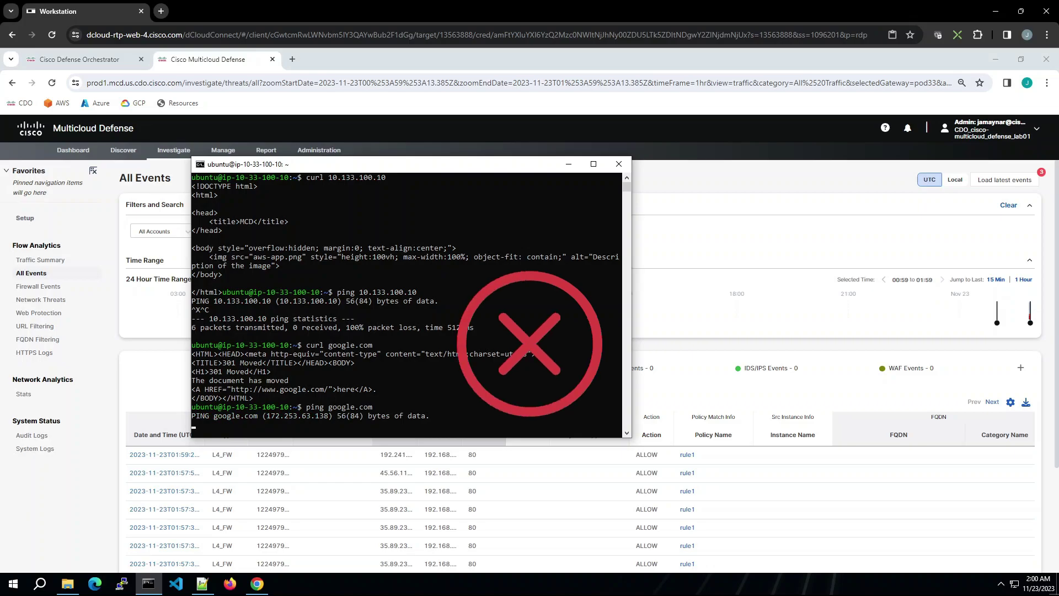
key("ctrl+c")
key("Return")
key("Return")
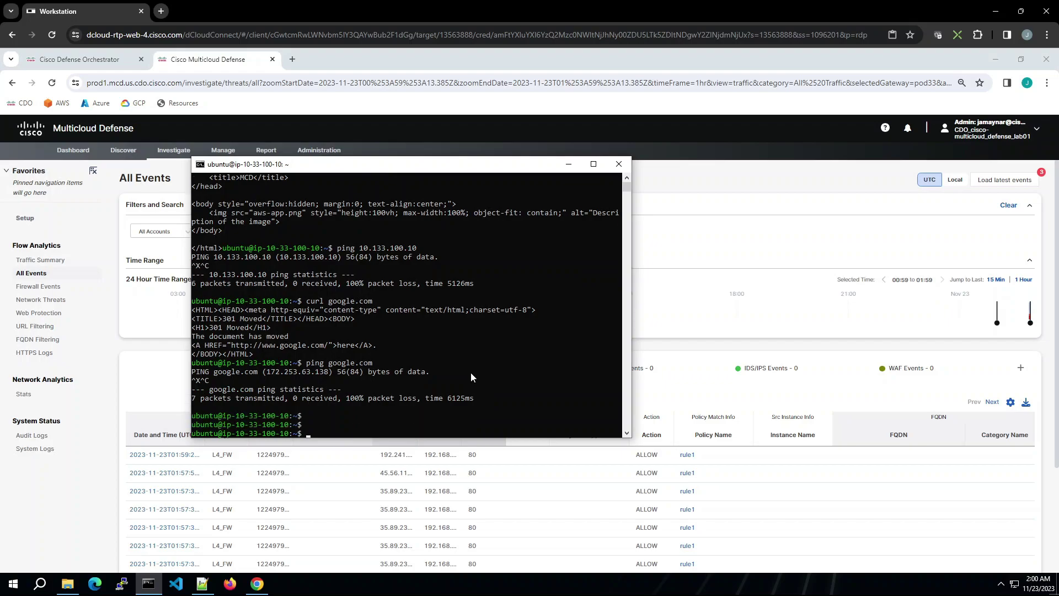
right_click(510, 357)
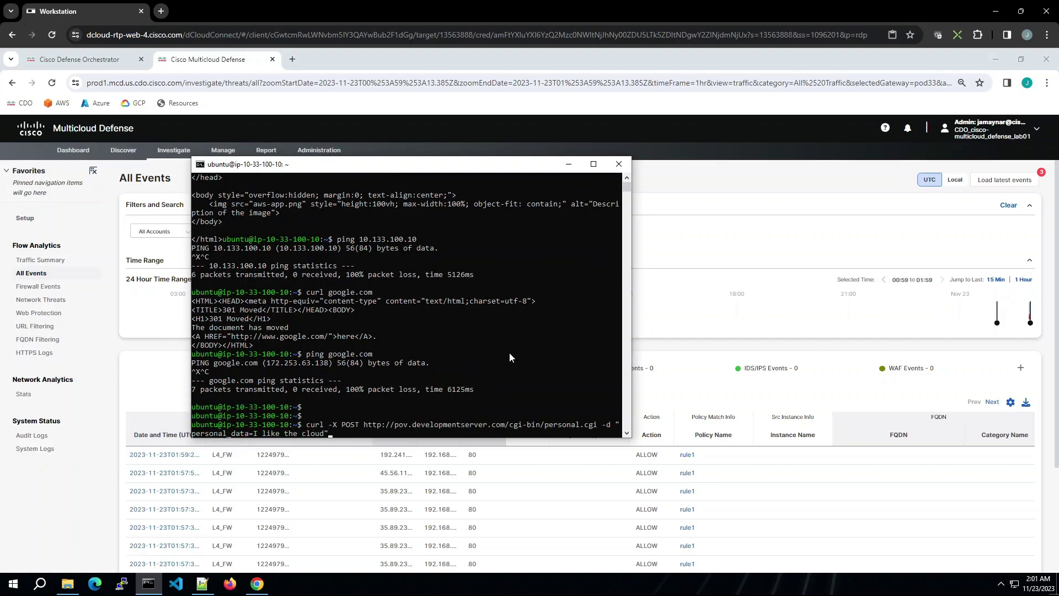
key("Return")
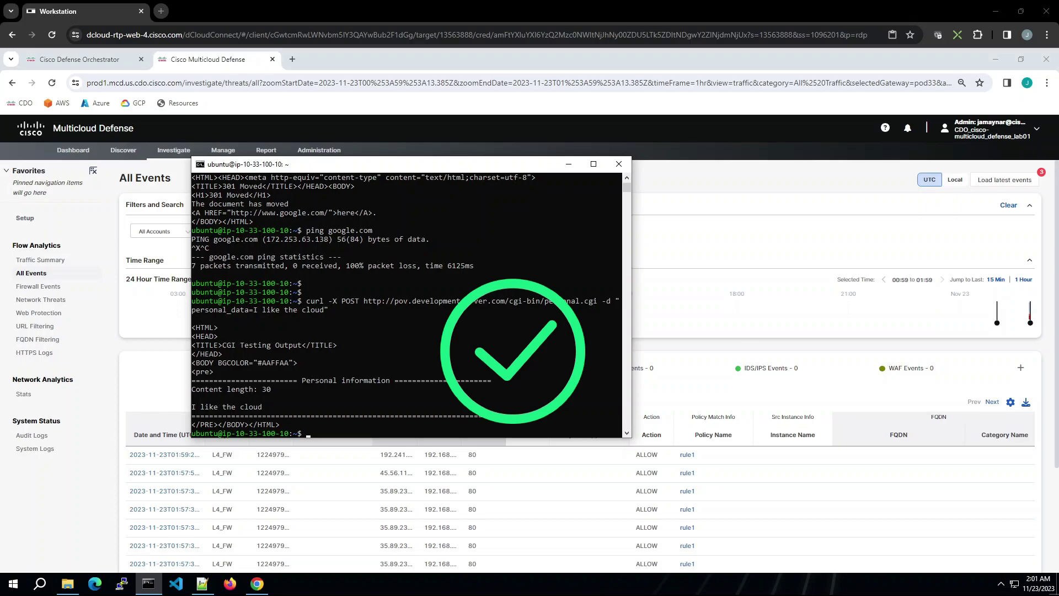
- Try to post two sample social security numbers as personal_data to the same personal.cgi address, interrupting the first request before sending the second
right_click(472, 335)
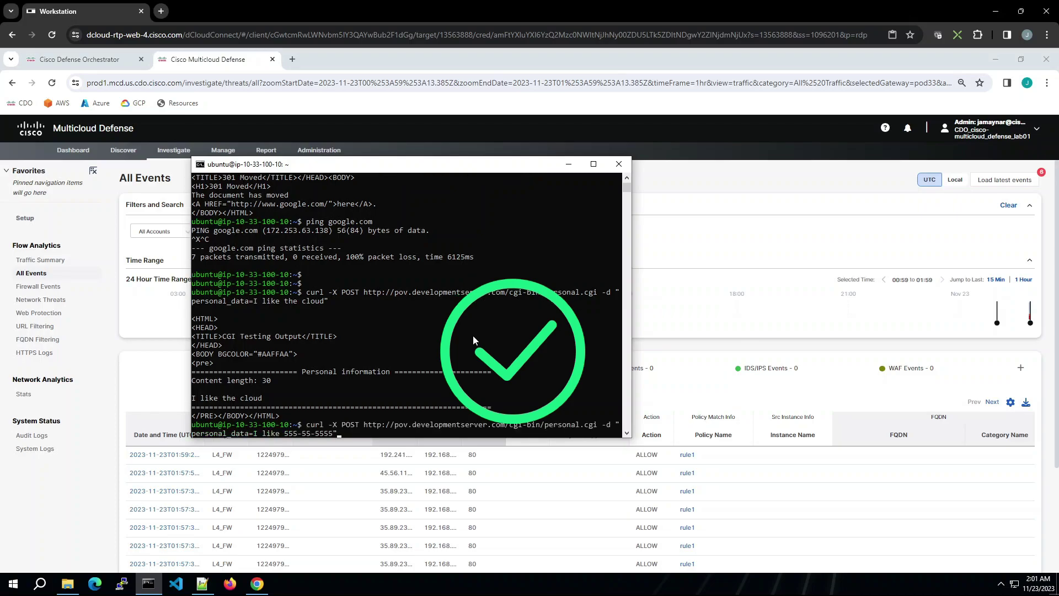
key("Return")
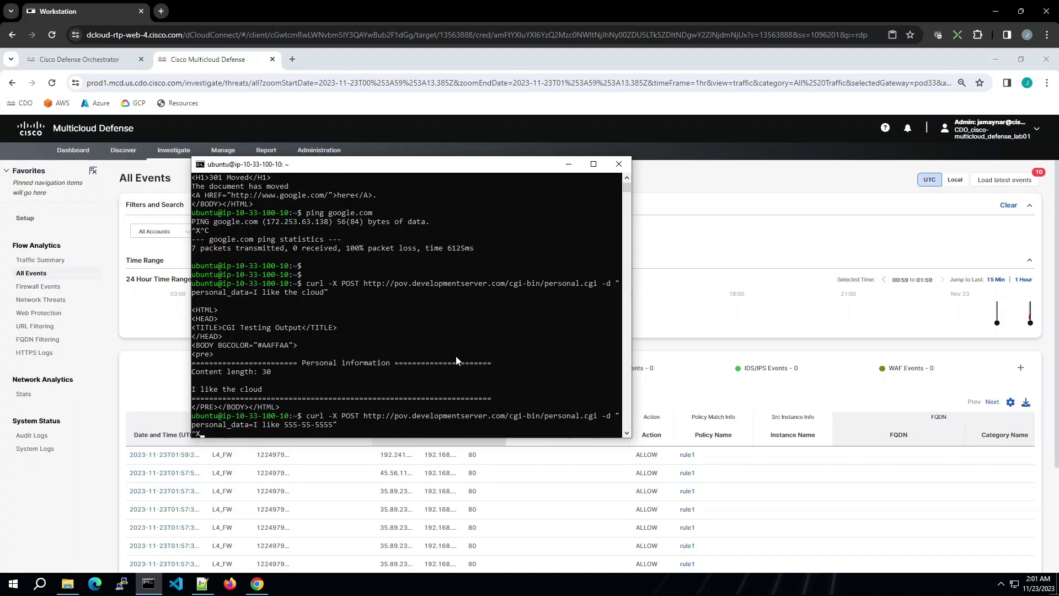
key("ctrl+x")
key("ctrl+c")
right_click(428, 312)
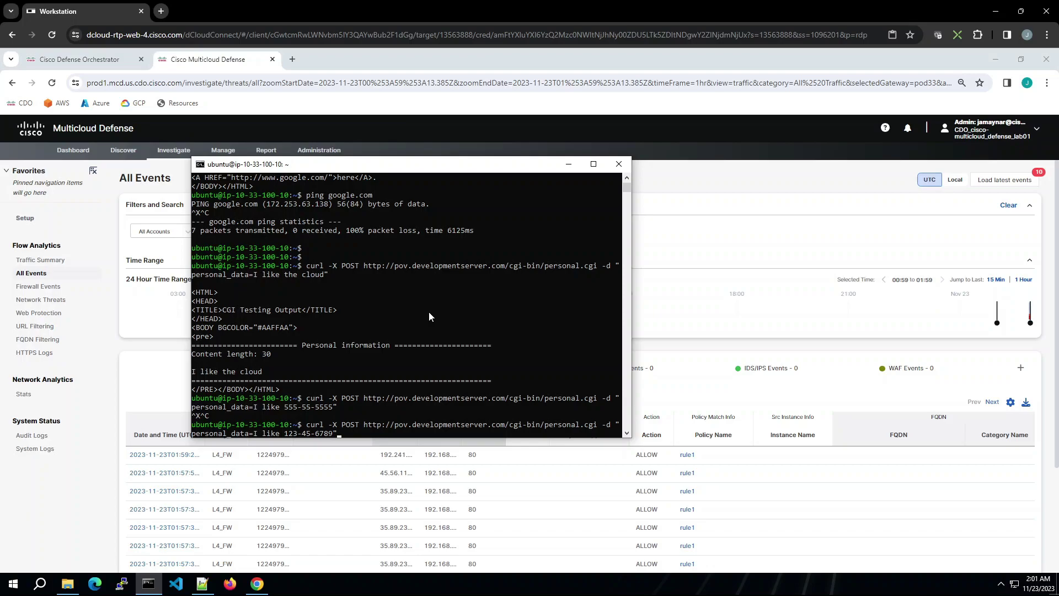
key("Return")
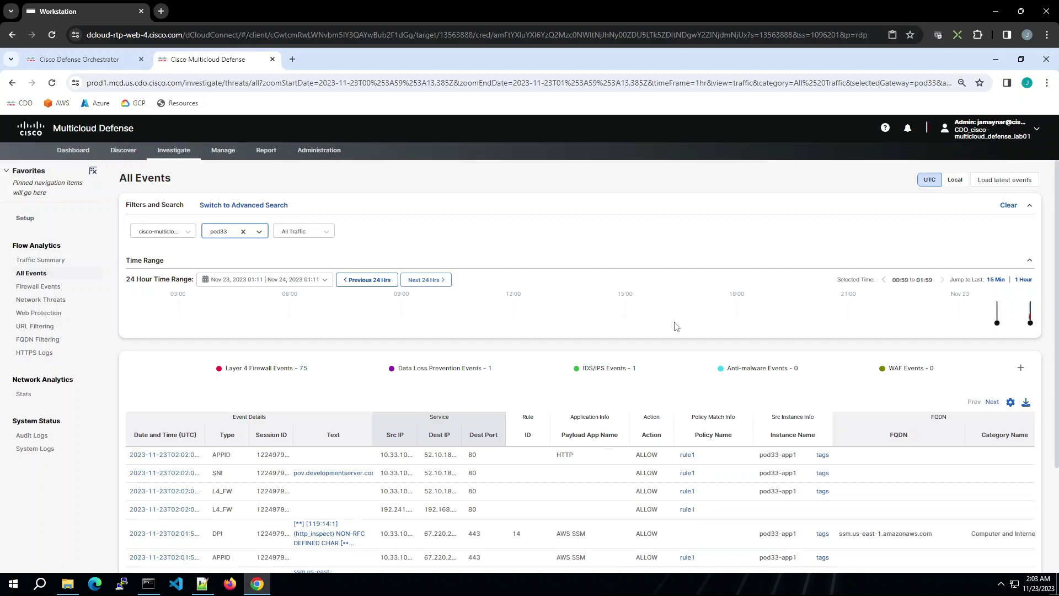
- Open the Network Threats events for the pod33 gateway and check the data loss prevention event
left_click(41, 299)
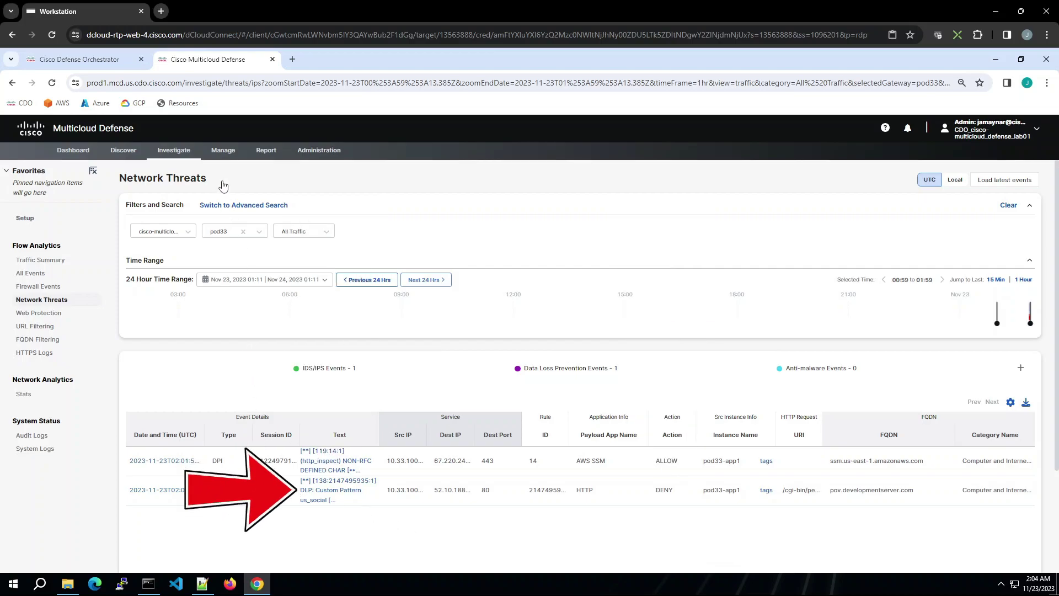
- Look up the endpoint of the pod33-ingress-gw-aws gateway, view its application page in the local browser, and return to the gateway list
left_click(223, 152)
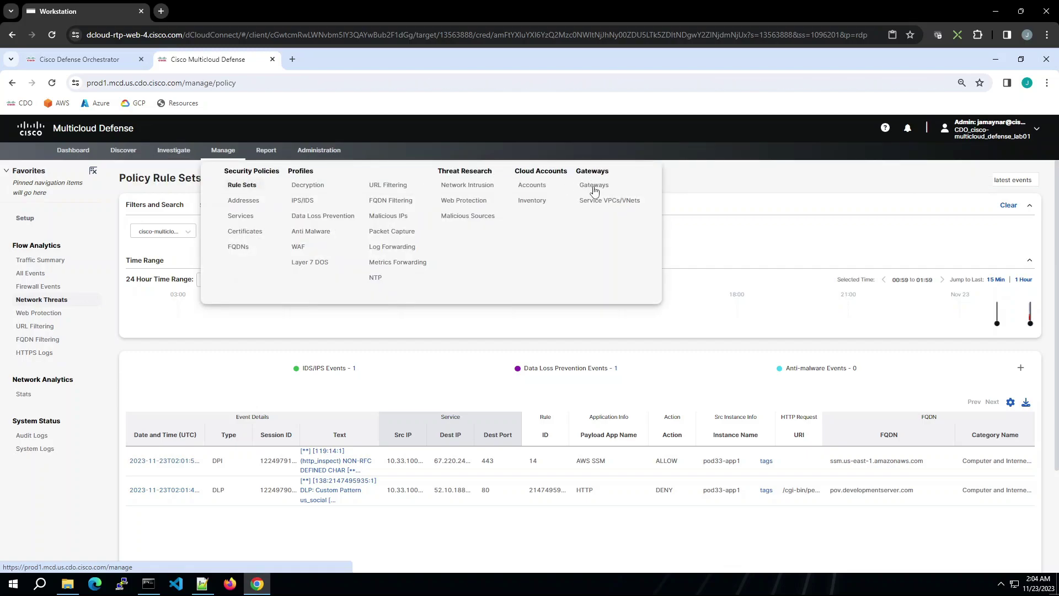
left_click(594, 185)
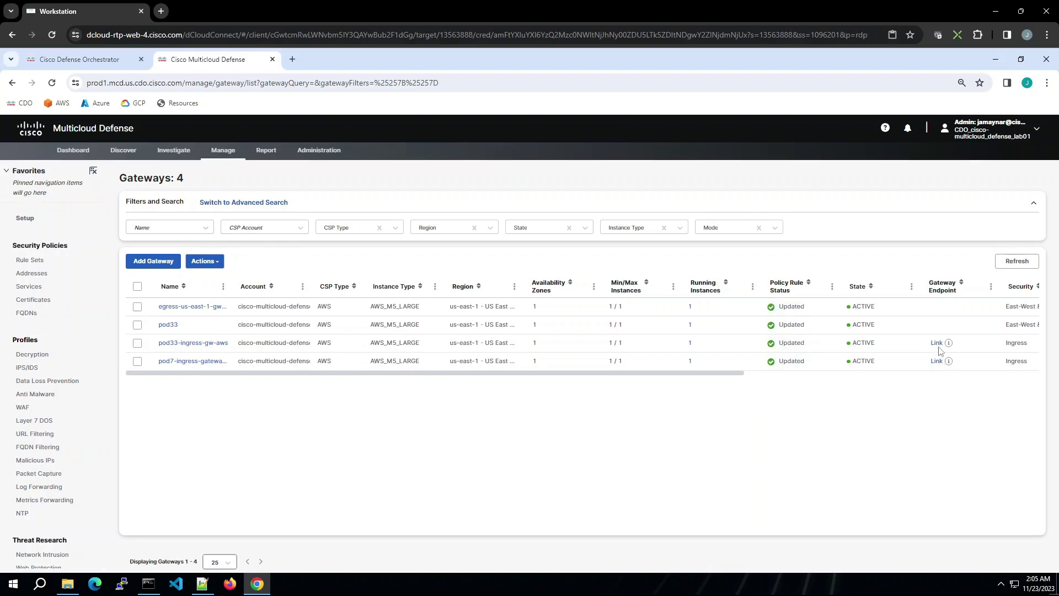
mouse_move(949, 344)
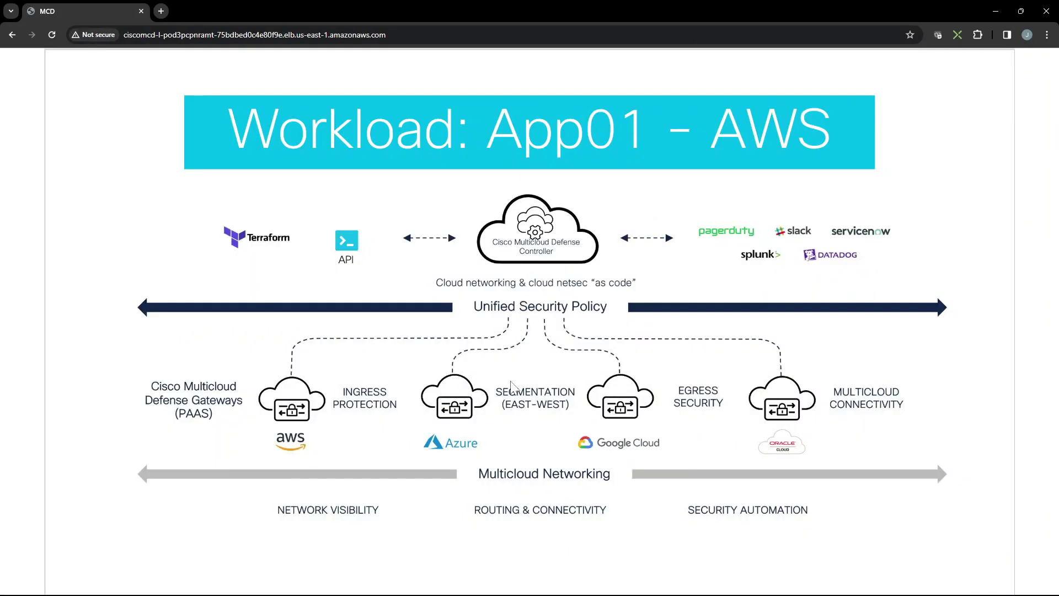
left_click(996, 11)
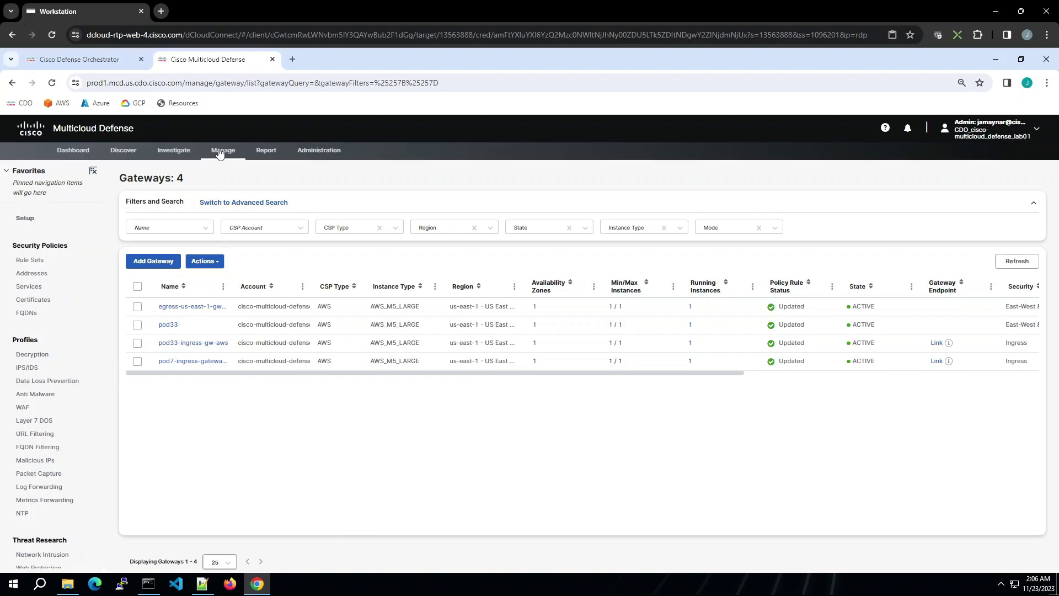
- Filter all flow analytics events by the pod33-ingress-gw-aws gateway and open the details of the newest APPID event
left_click(174, 152)
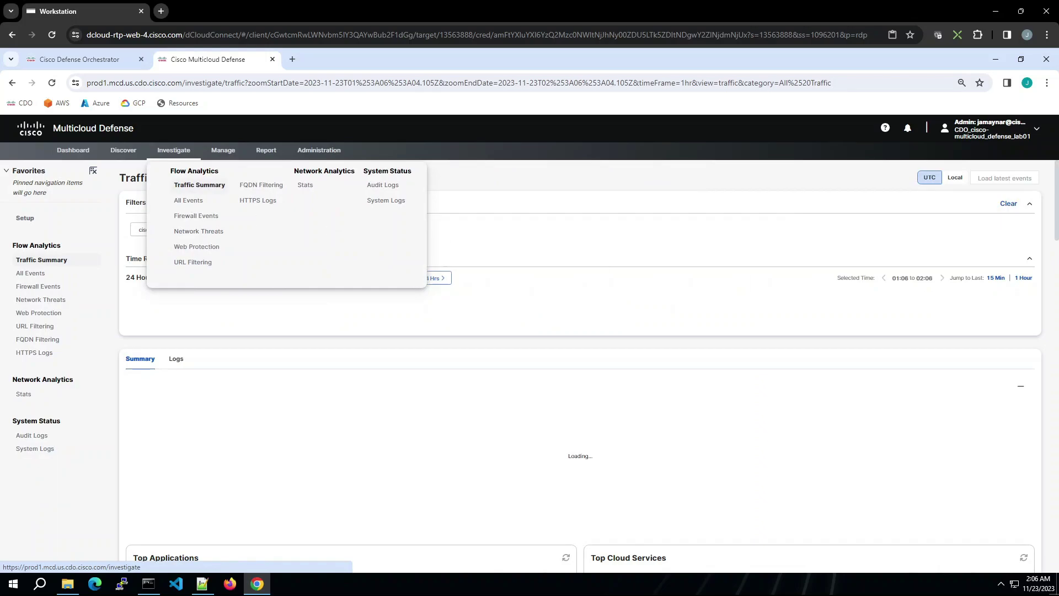
left_click(198, 231)
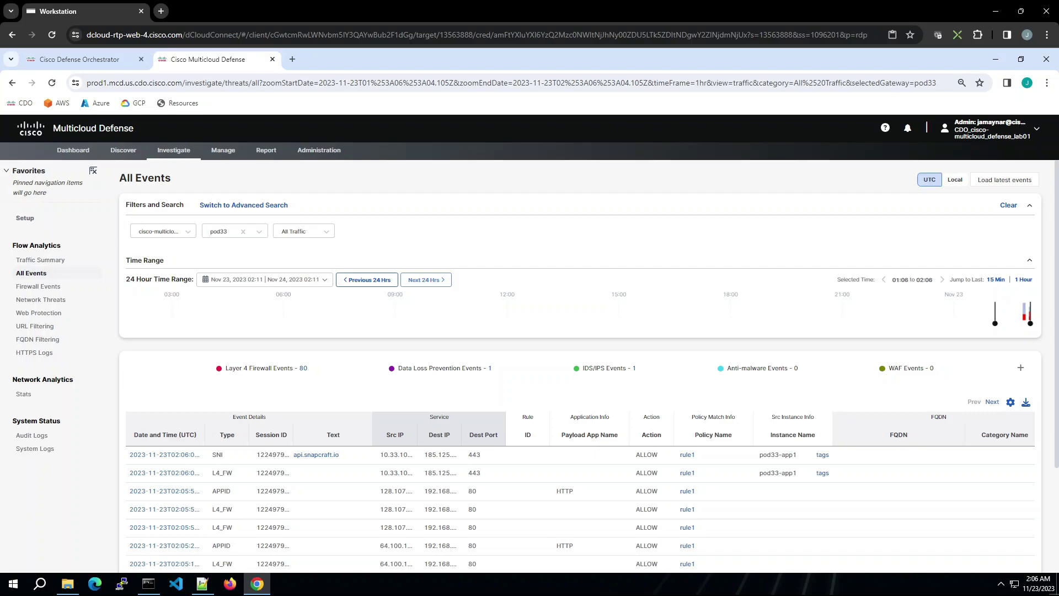
left_click(258, 232)
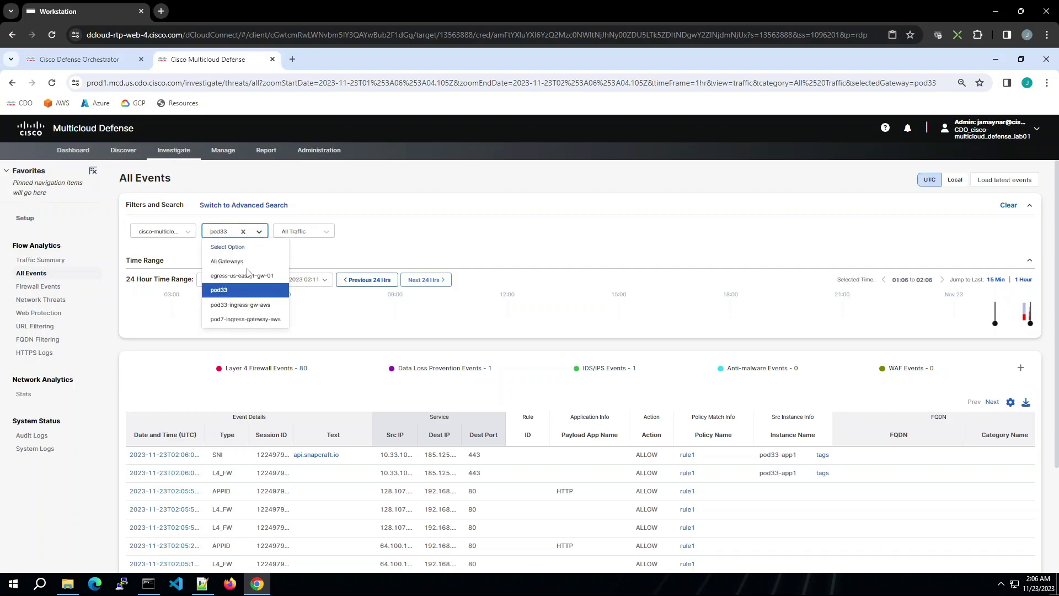
left_click(241, 305)
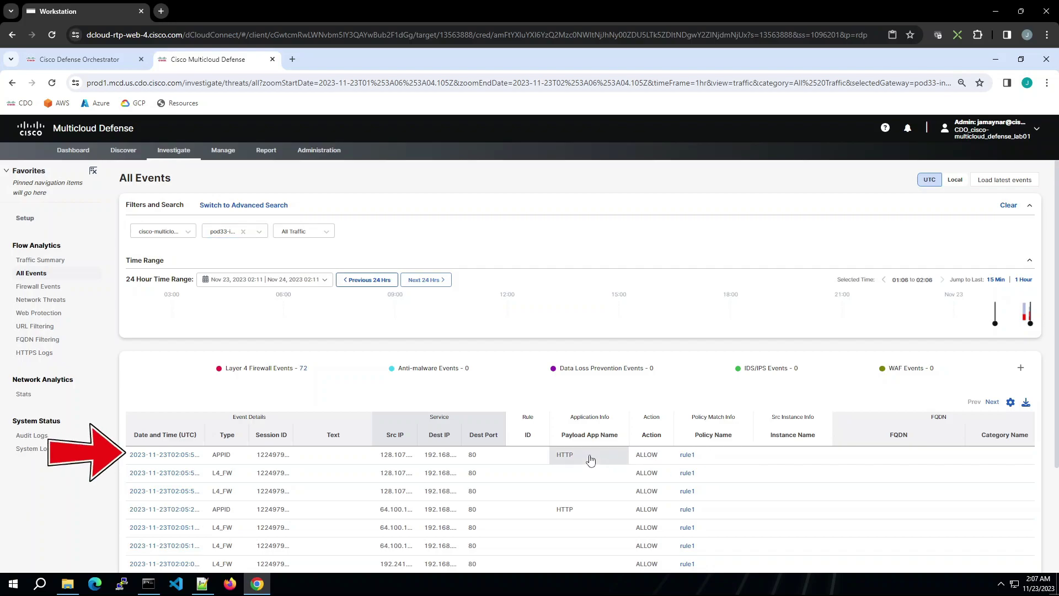
left_click(184, 456)
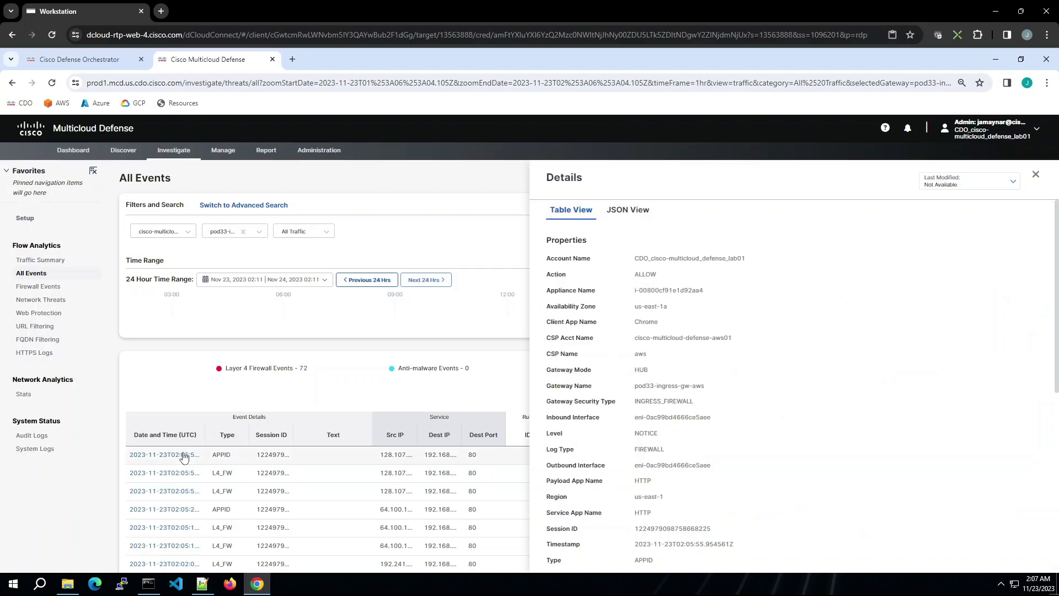